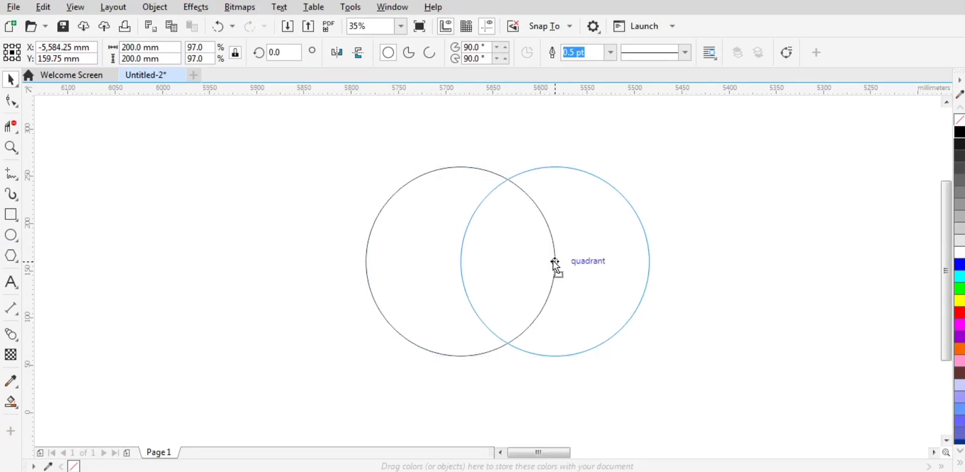
Step: Place a copy of the 200 mm circle centred on the original's right quadrant and remove the excess arcs with Virtual Segment Delete, leaving a crescent
right_click(552, 260)
click(300, 241)
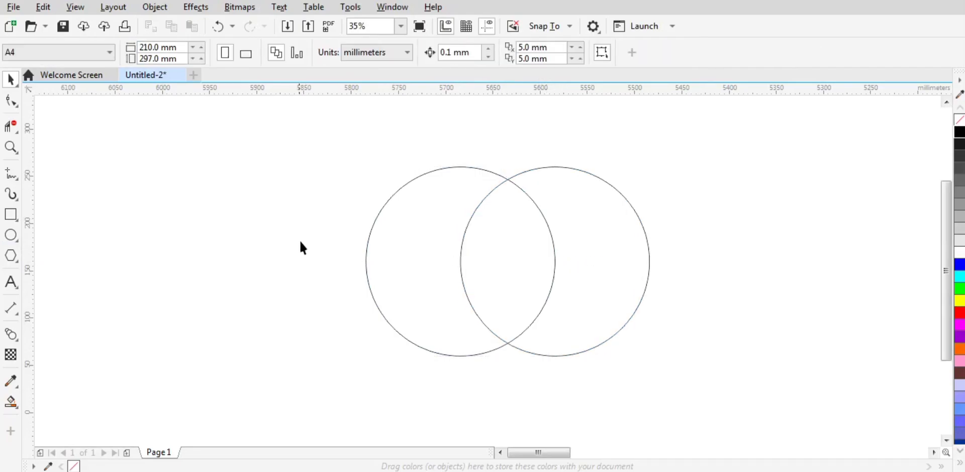
click(7, 132)
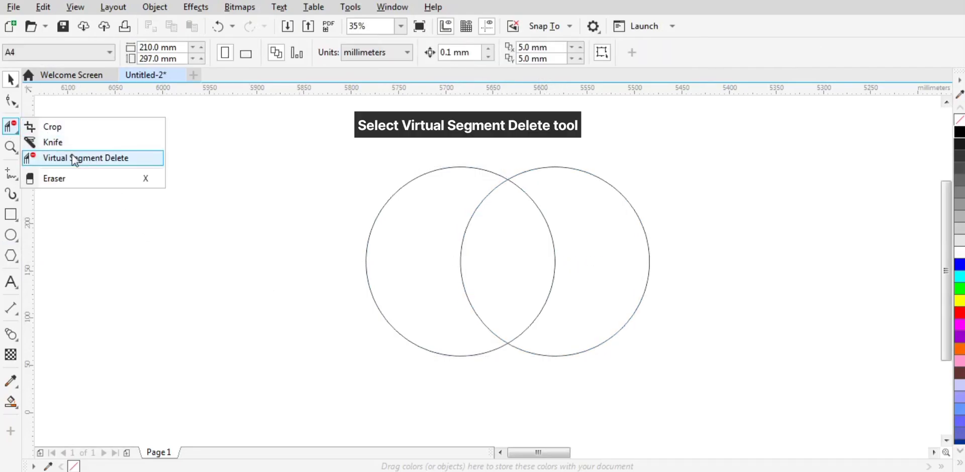
click(71, 156)
click(640, 221)
drag(562, 279, 565, 282)
click(16, 84)
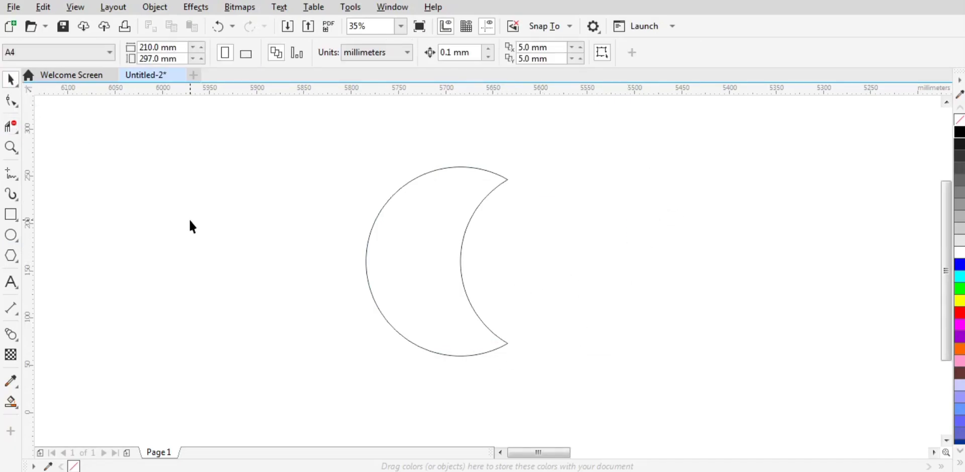
Step: Blend the crescent's outer arc into its inner arc using 15 blend steps
drag(315, 128, 590, 398)
click(12, 335)
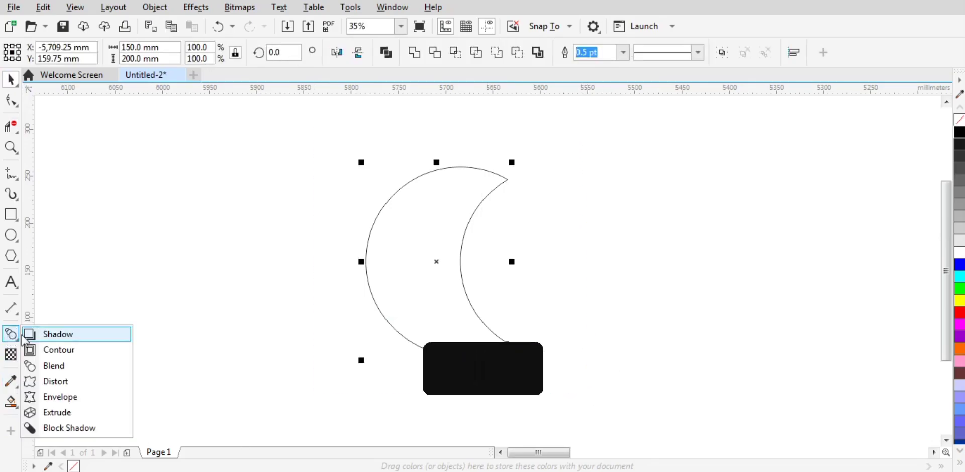
click(37, 365)
drag(435, 262, 475, 263)
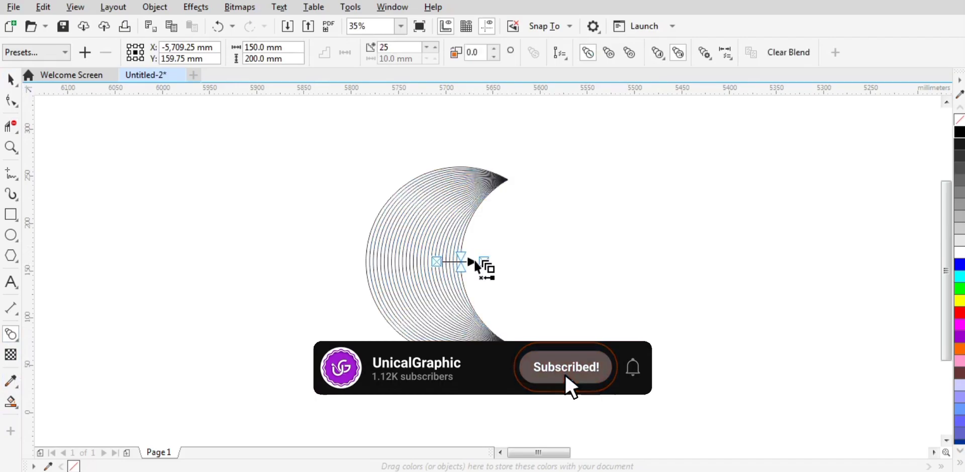
double_click(399, 49)
text(15)
key(Return)
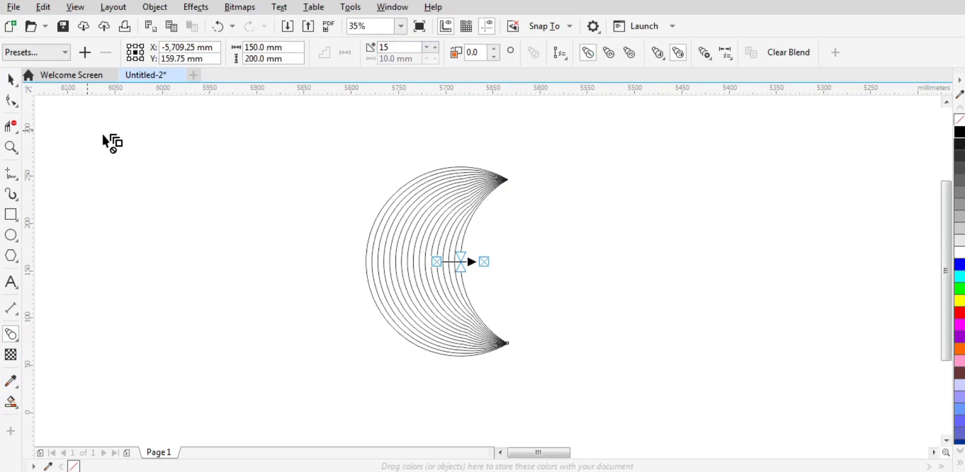
click(11, 80)
click(129, 167)
Step: Smart Fill every other band in blue-gray with a 0.5 pt outline, from the outermost band inward through the seventh alternate band
click(11, 147)
drag(306, 130, 595, 400)
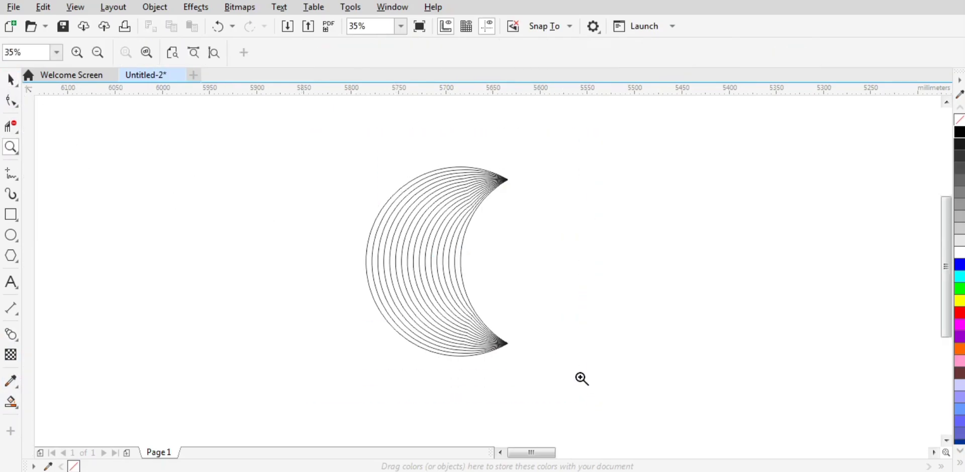
key(F10)
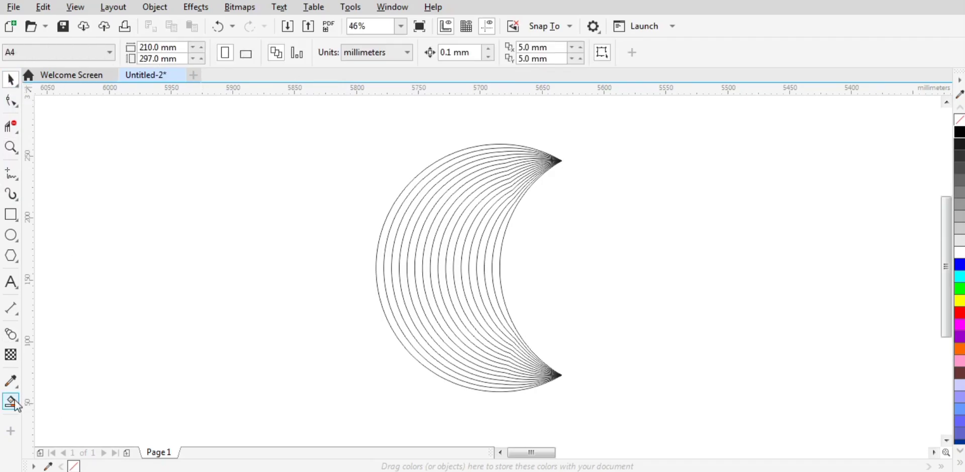
click(19, 400)
click(70, 419)
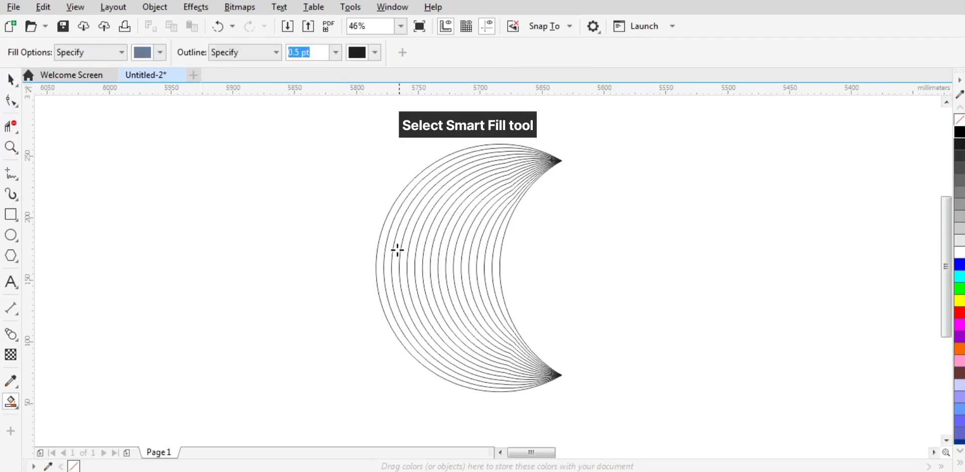
click(385, 223)
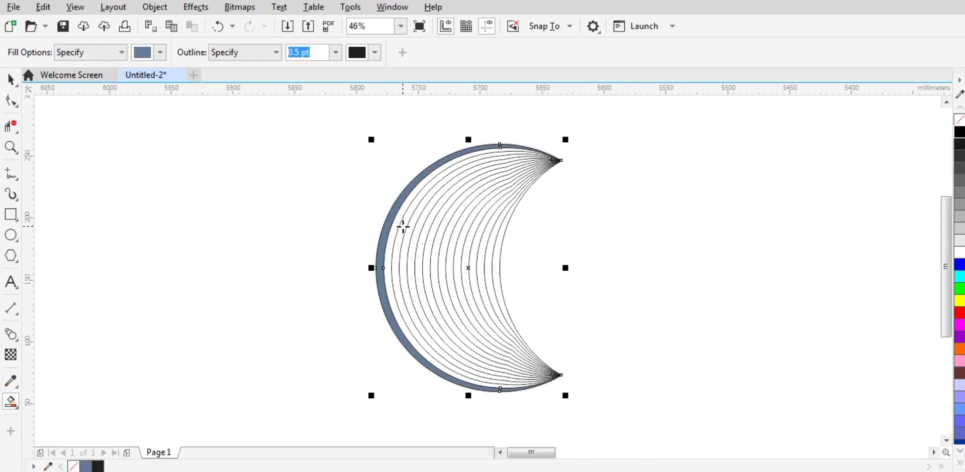
click(402, 225)
click(420, 233)
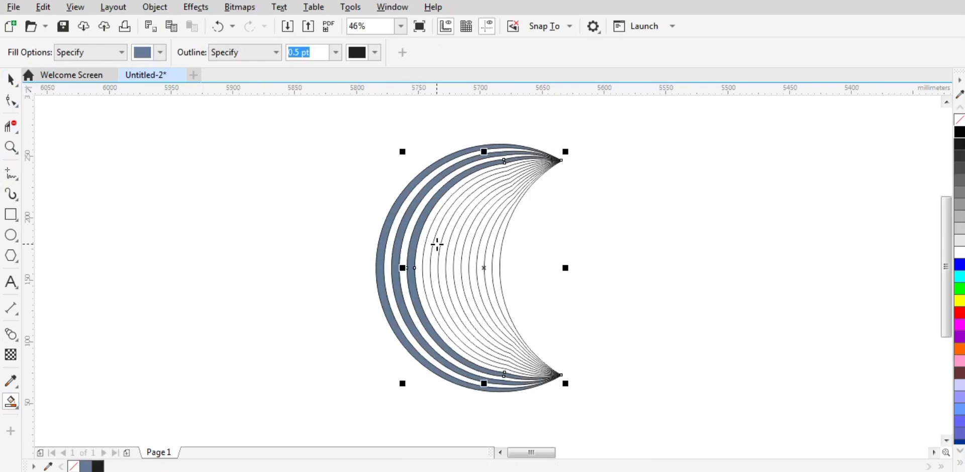
click(436, 242)
key(ctrl+z)
key(ctrl+shift+z)
click(447, 241)
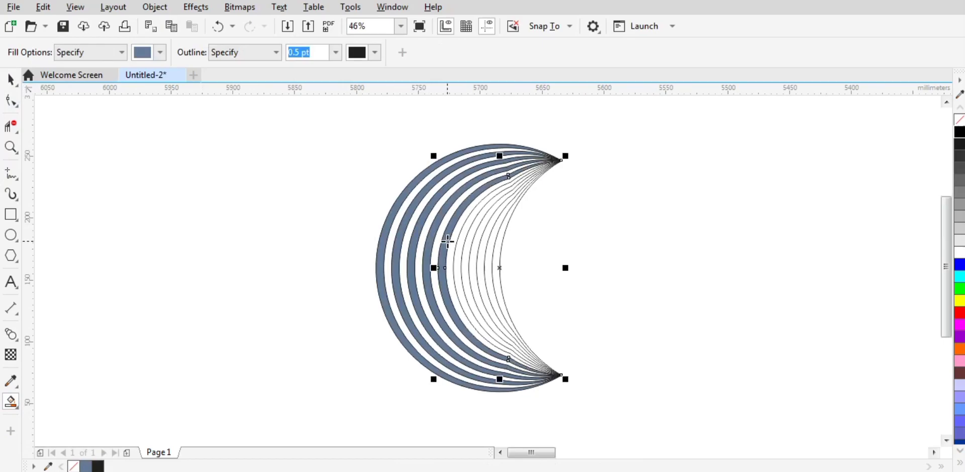
click(460, 243)
click(476, 247)
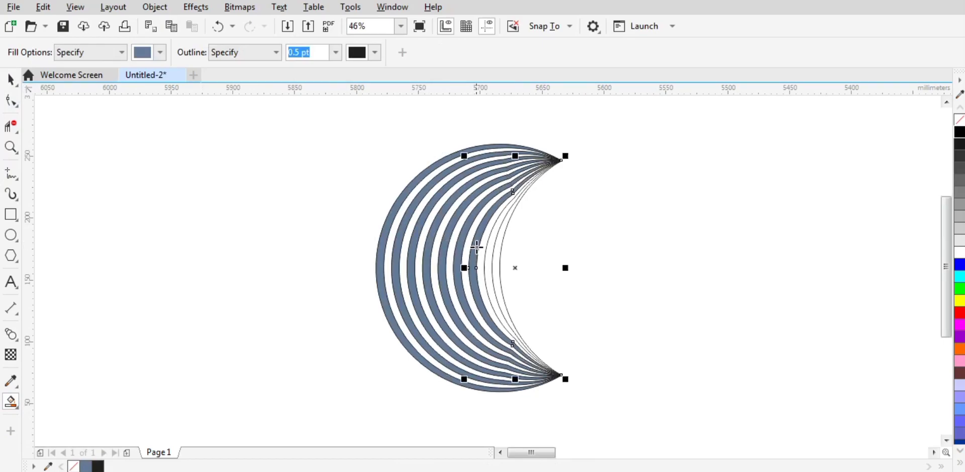
click(495, 253)
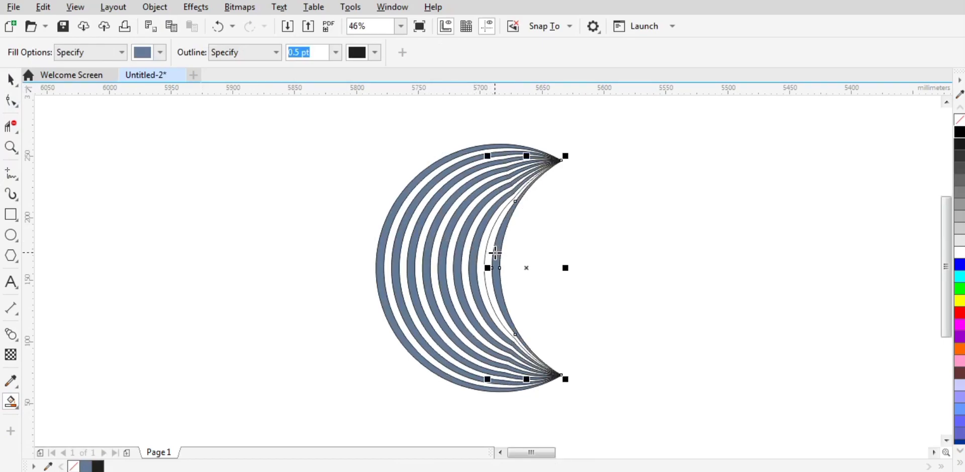
key(space)
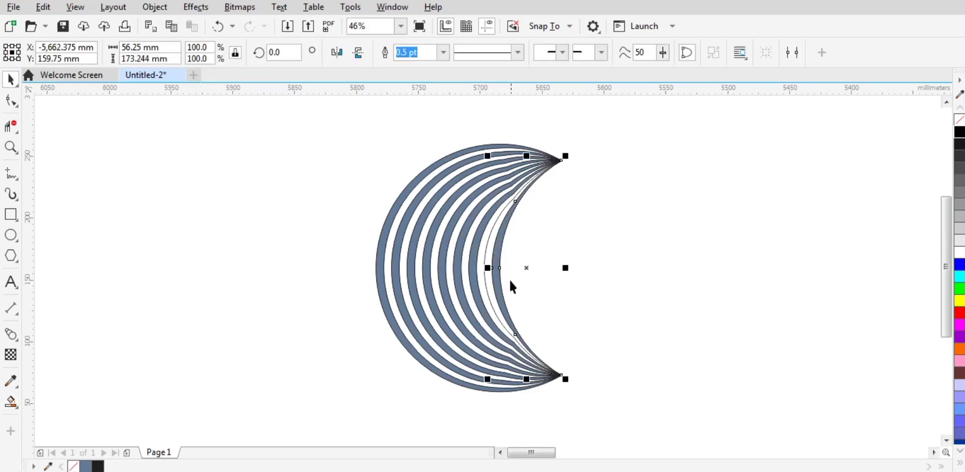
click(477, 296)
Step: Smart Fill the second band from the crescent's inner edge in blue-gray
click(15, 405)
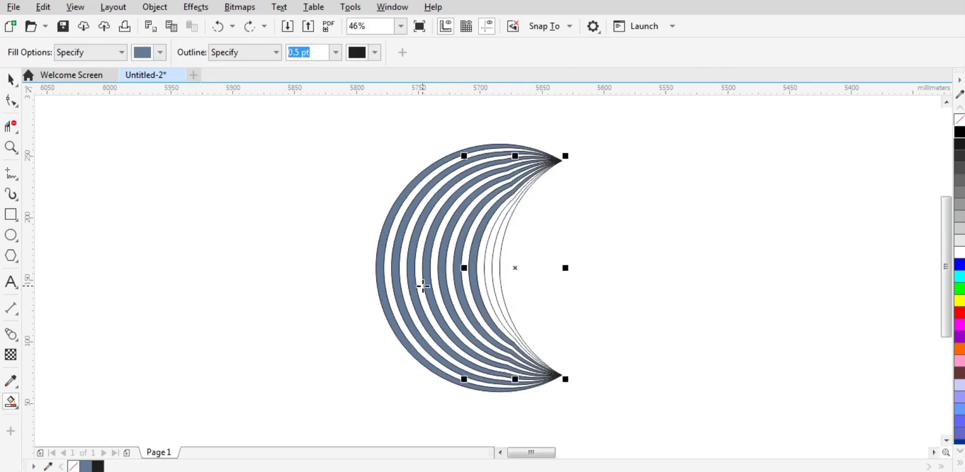
click(491, 258)
Step: Weld the eight blue-gray bands into one object and fill it black
key(space)
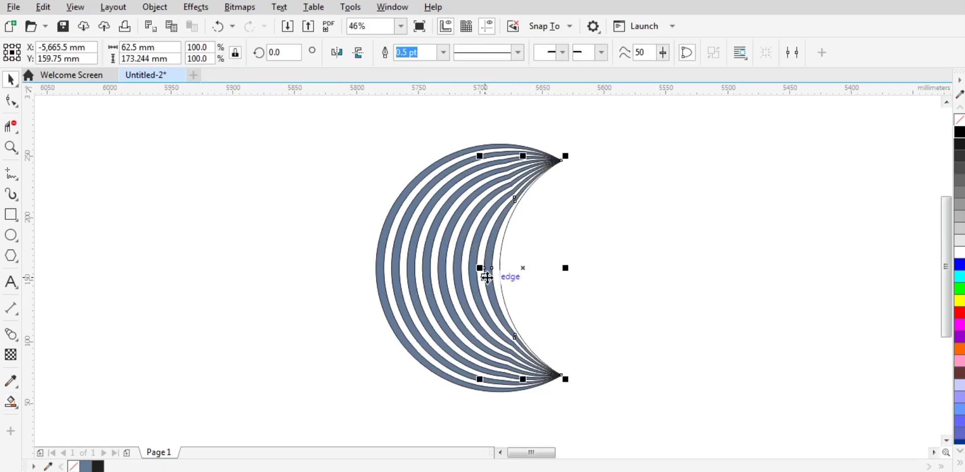
shift+click(477, 280)
shift+click(461, 285)
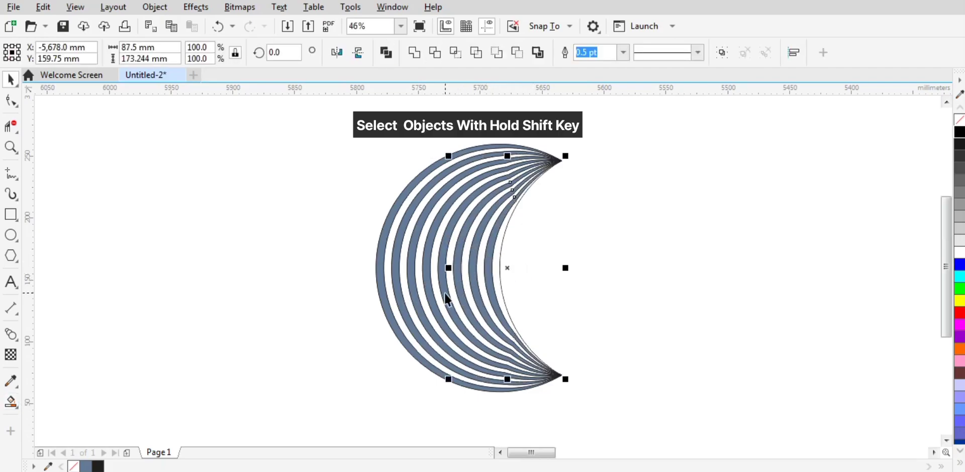
shift+click(444, 293)
shift+click(433, 303)
shift+click(425, 332)
shift+click(422, 345)
shift+click(411, 349)
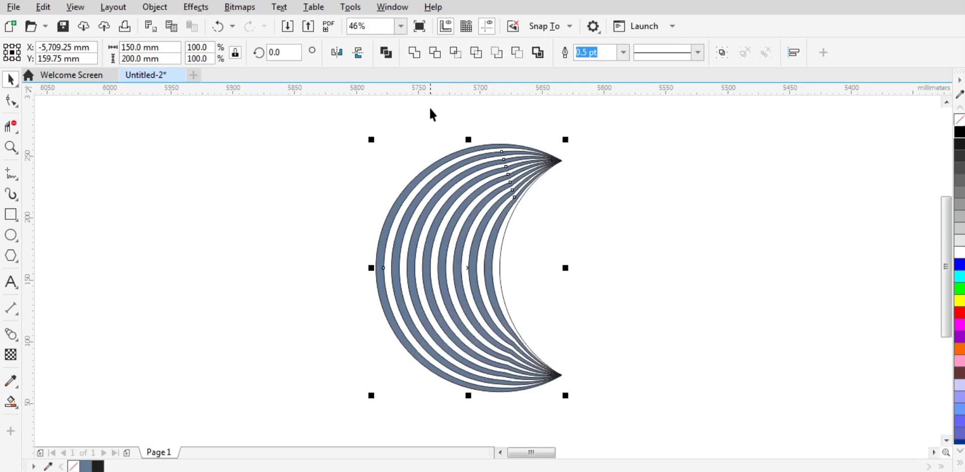
click(418, 55)
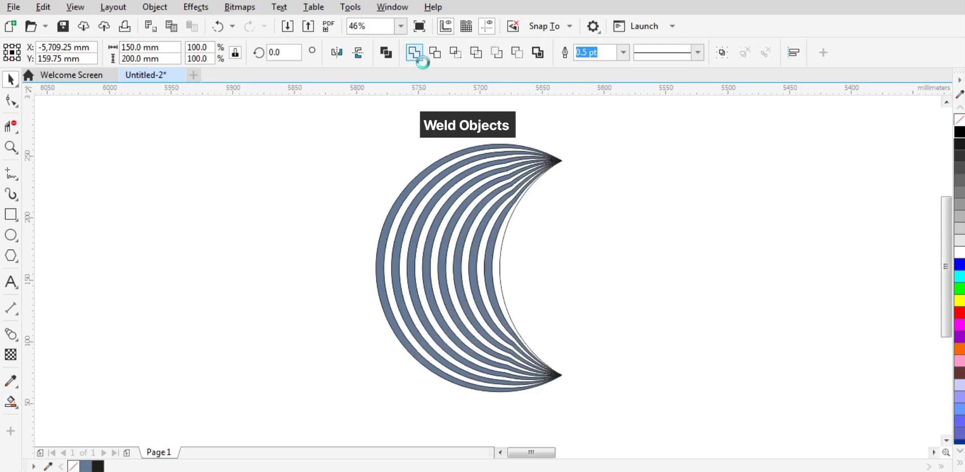
click(959, 132)
click(706, 174)
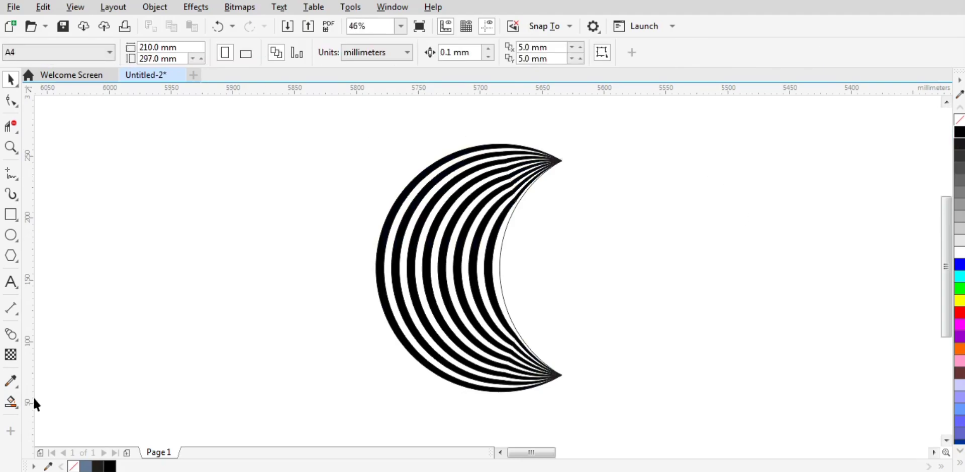
Step: Smart Fill the eight unfilled bands between and inside the black ones in blue-gray, working from the outer edge to the inner edge
click(11, 402)
click(388, 252)
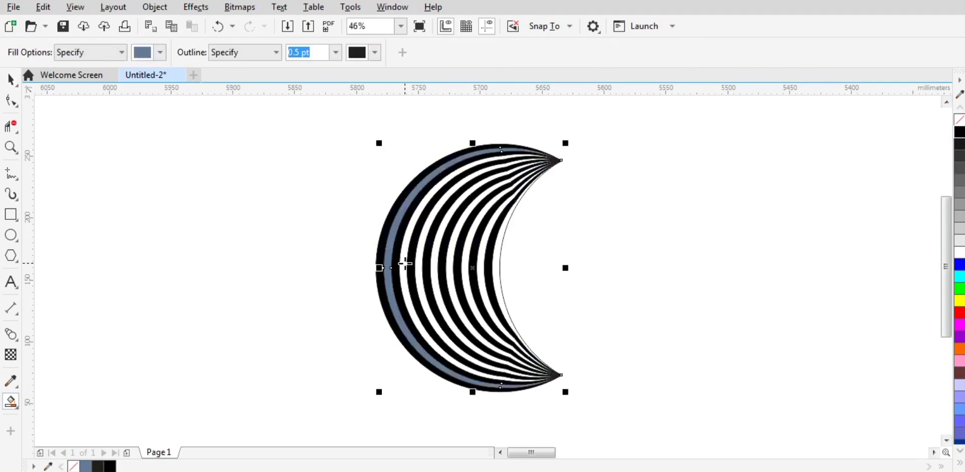
click(404, 259)
click(418, 259)
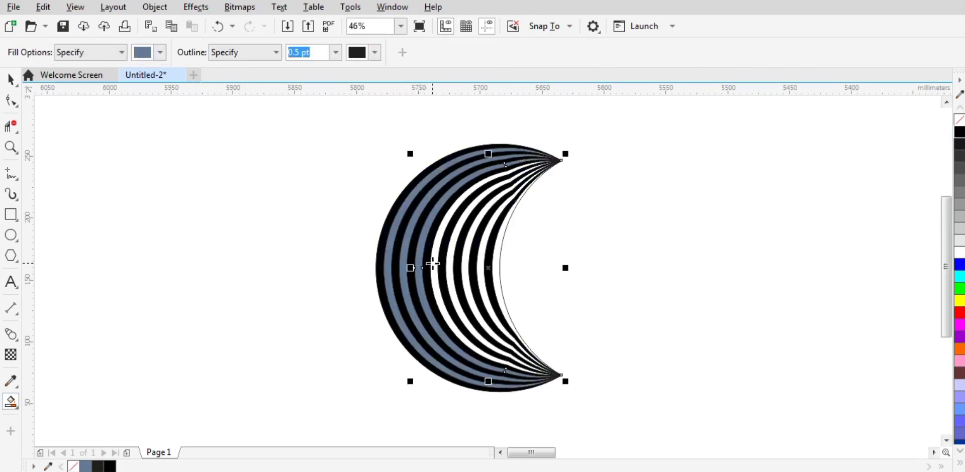
click(436, 264)
click(451, 267)
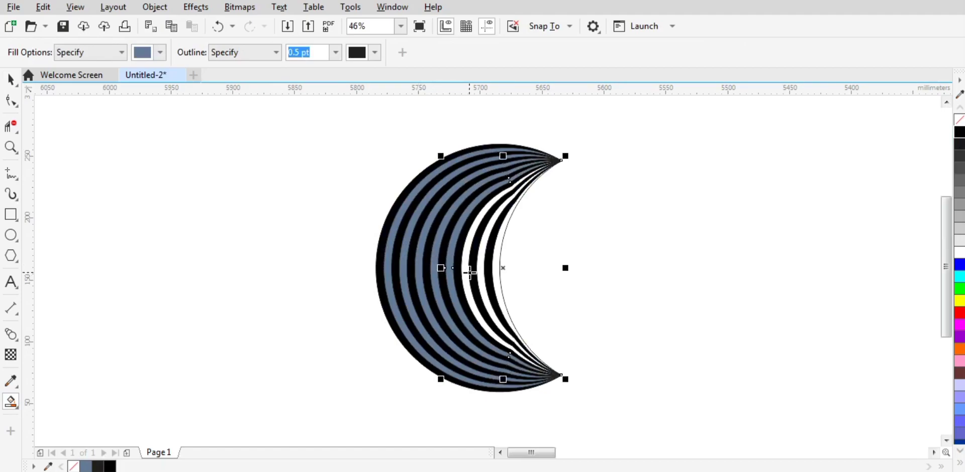
click(466, 271)
click(482, 268)
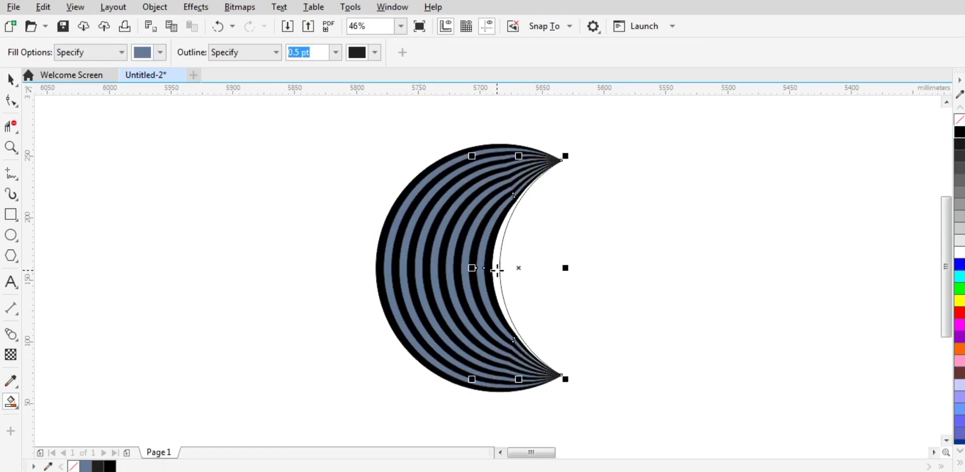
click(496, 270)
Step: Weld the eight blue-gray bands between the black ones into one object and fill it white
key(space)
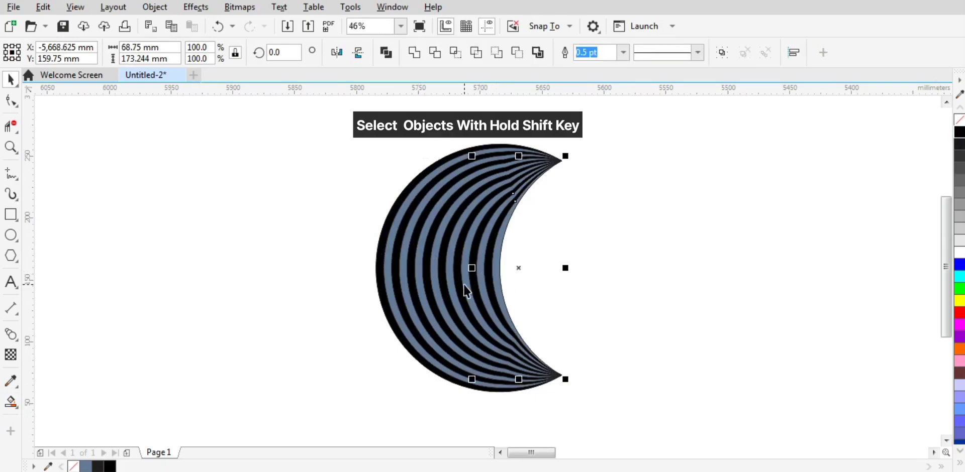
shift+click(455, 297)
shift+click(443, 307)
shift+click(435, 319)
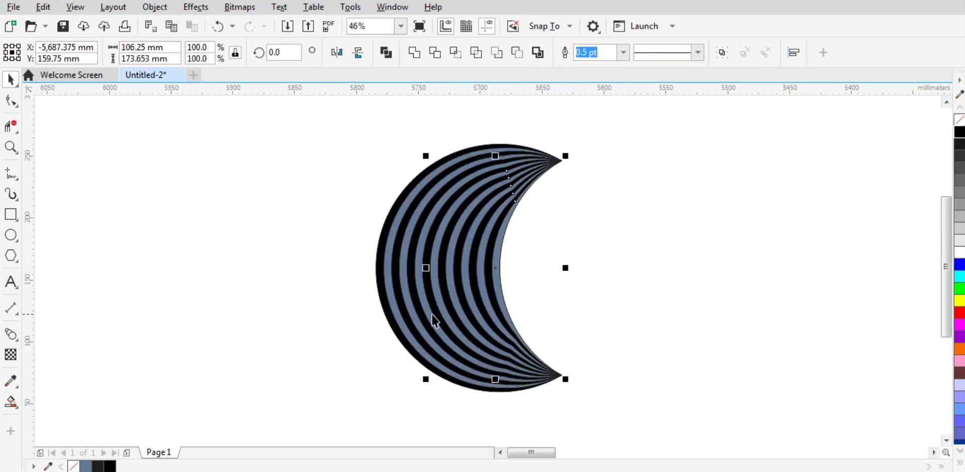
shift+click(424, 320)
shift+click(403, 327)
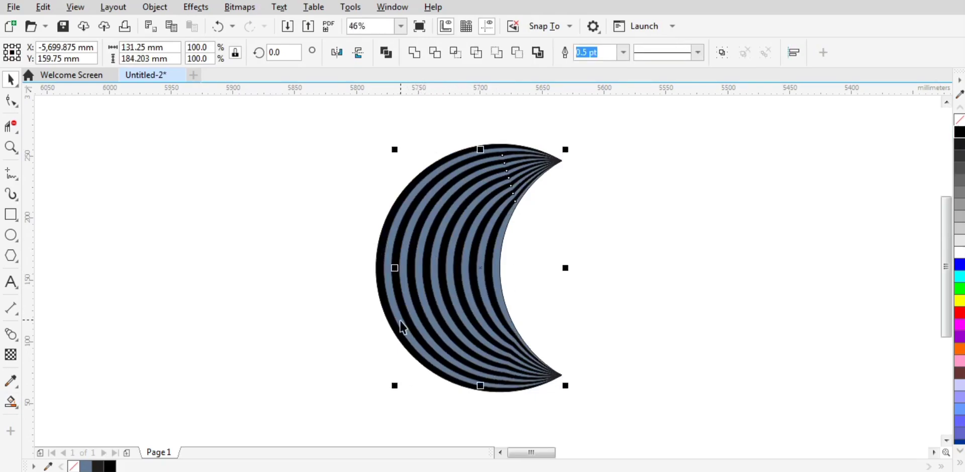
shift+click(392, 322)
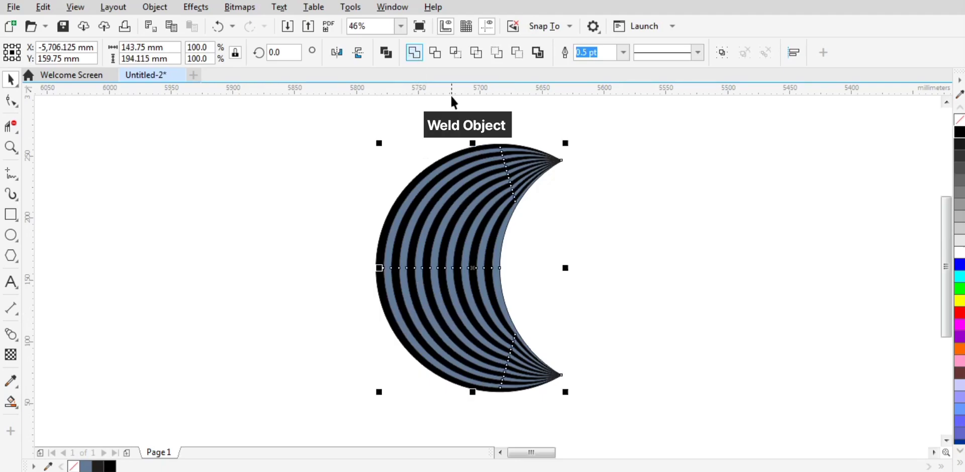
key(ctrl+l)
click(960, 252)
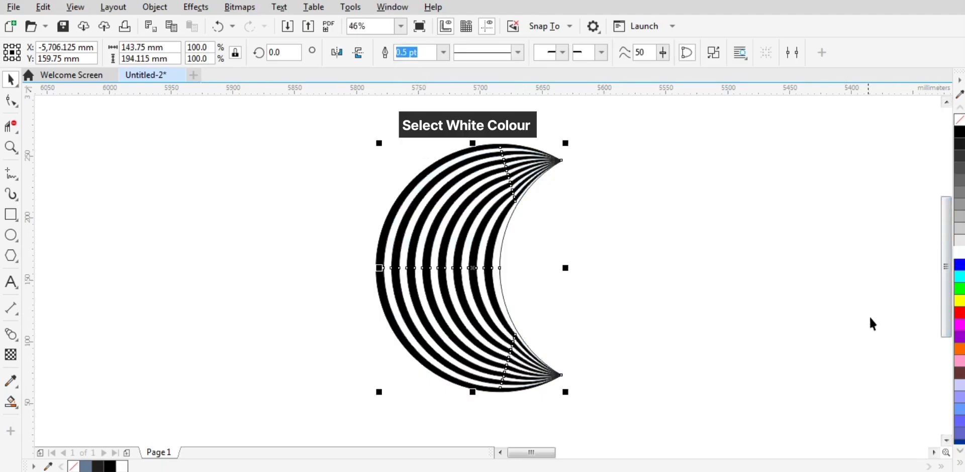
Step: Apply a linear black-to-white gradient to the white bands, running from above the crescent's upper tip down towards its middle
click(11, 402)
click(55, 401)
drag(608, 139, 480, 194)
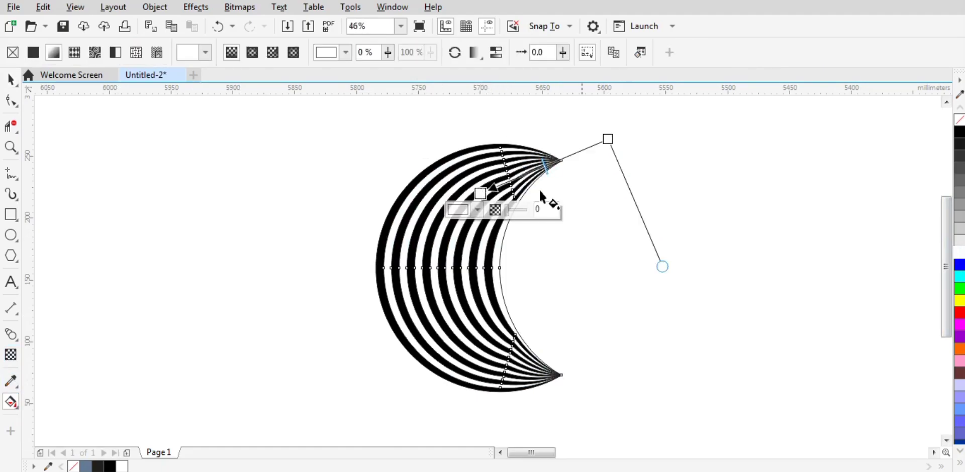
click(607, 139)
click(959, 132)
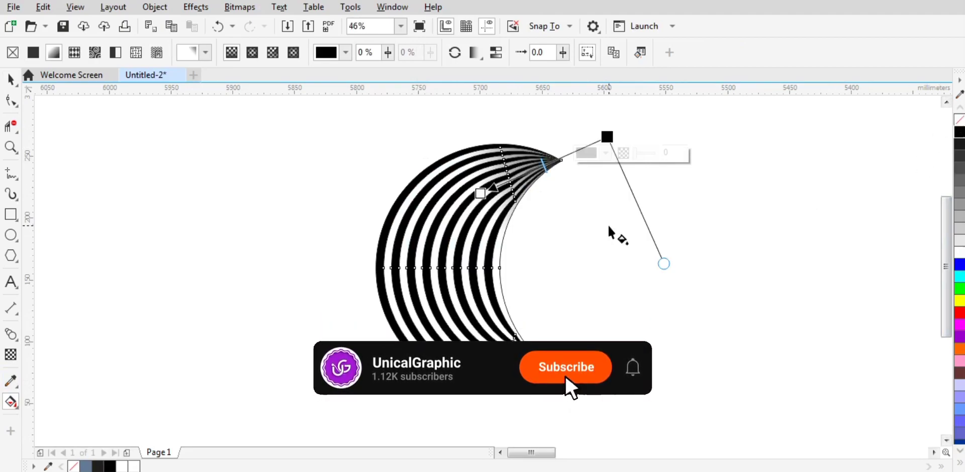
drag(607, 137, 607, 97)
drag(482, 190, 467, 241)
key(space)
click(400, 168)
Step: Set the outline of all the crescent's objects to None and group them
drag(314, 108, 637, 419)
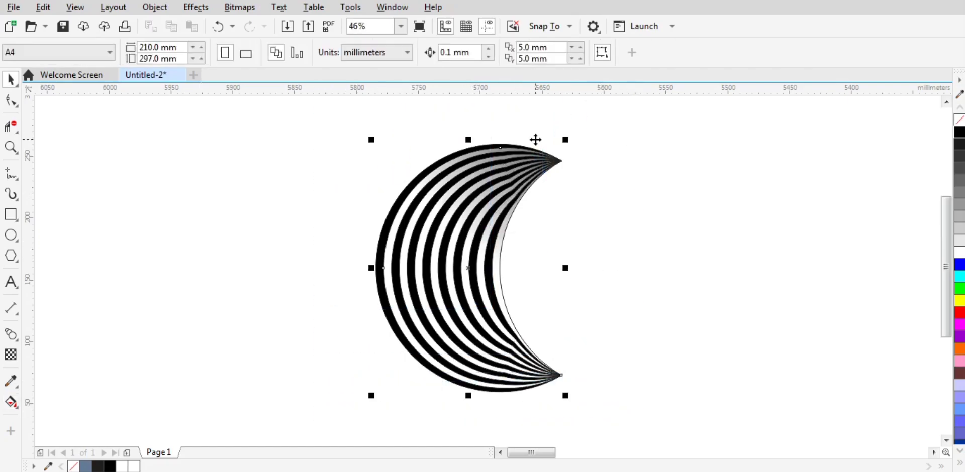
click(623, 53)
click(601, 68)
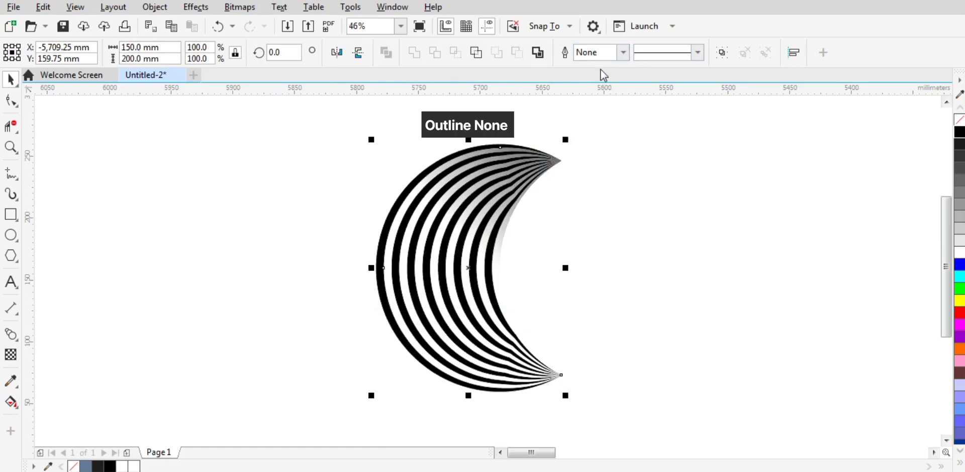
click(723, 54)
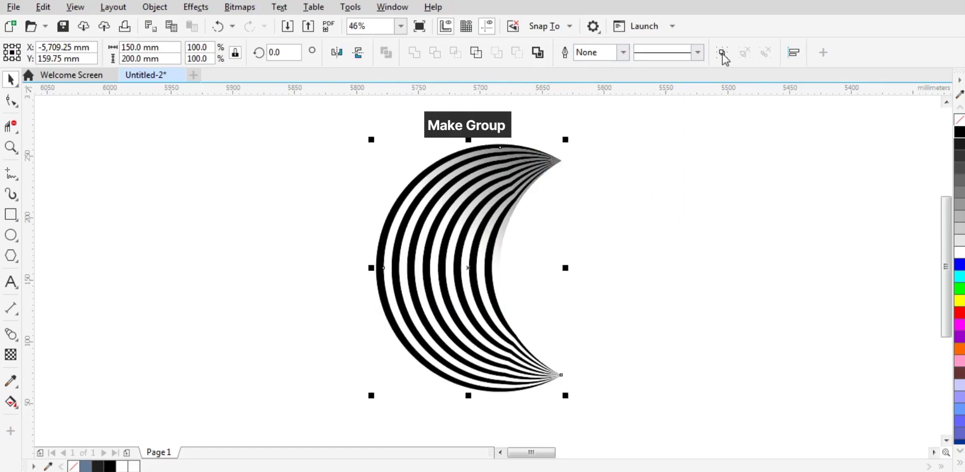
Step: Duplicate the striped crescent group, rotate the copy 90° and move it so it overlaps the original's inner edge
key(plus)
click(287, 51)
text(90)
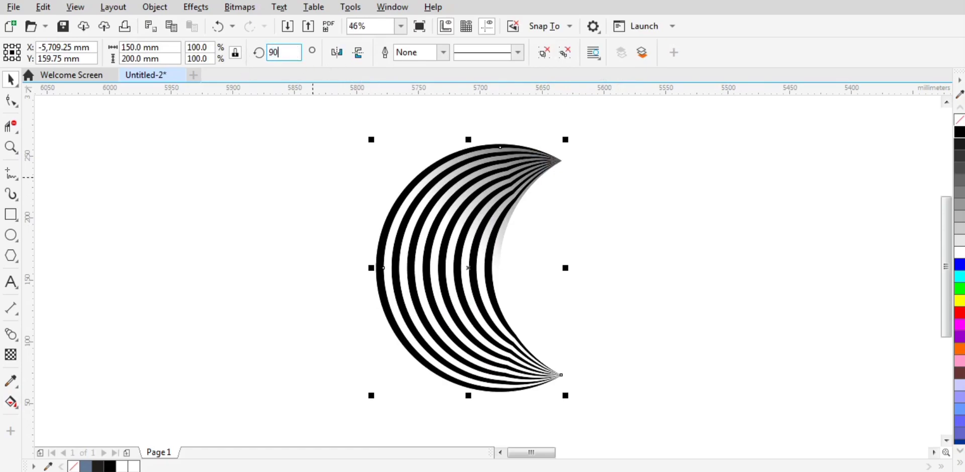
key(Return)
click(689, 231)
drag(553, 286, 695, 310)
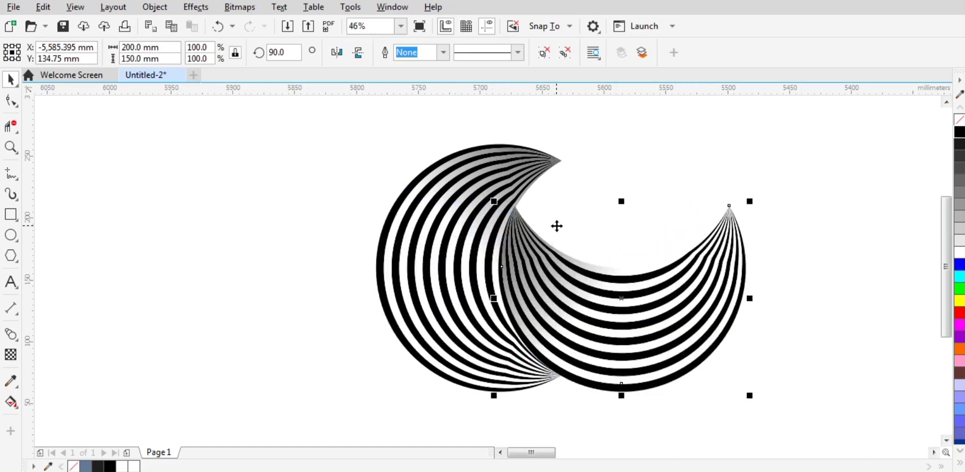
Step: Nudge the rotated crescent horizontally until its inner tip sits against the first crescent's inner edge
key(Right)
key(Right)
key(Right)
key(Right)
key(Right)
key(Right)
key(Right)
key(Right)
key(Right)
key(Right)
key(Right)
key(Right)
key(Right)
key(Right)
key(Right)
key(Right)
key(Right)
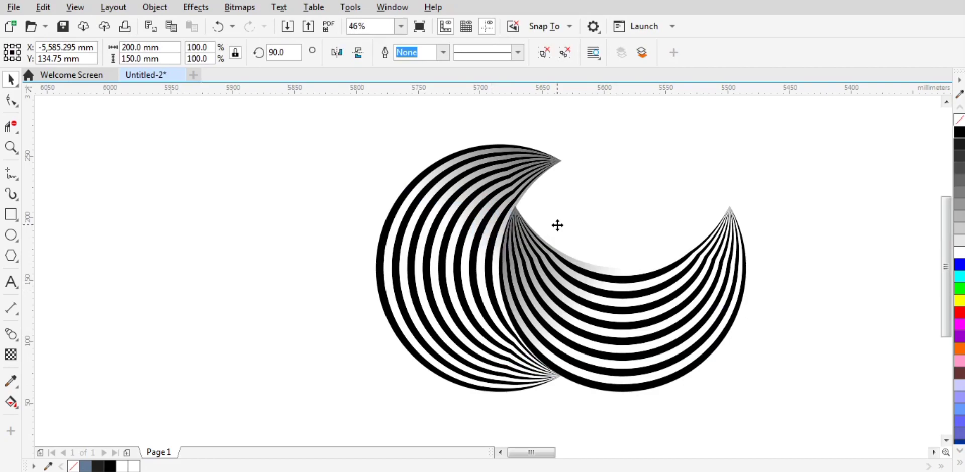
key(Left)
key(Left)
key(Left)
key(Left)
key(Left)
key(Left)
key(Left)
key(Left)
key(Left)
key(Left)
key(Left)
key(Left)
key(Left)
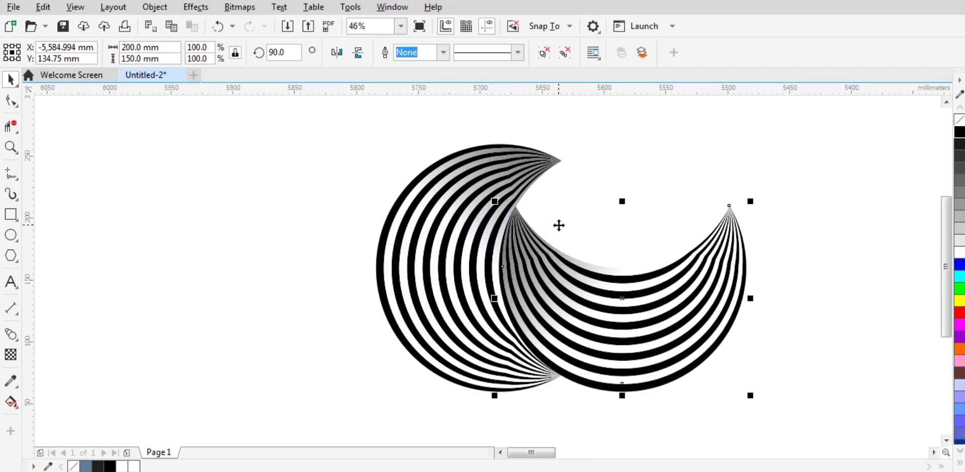
Step: Give the first, unrotated crescent a Hairline outline
click(568, 178)
click(513, 197)
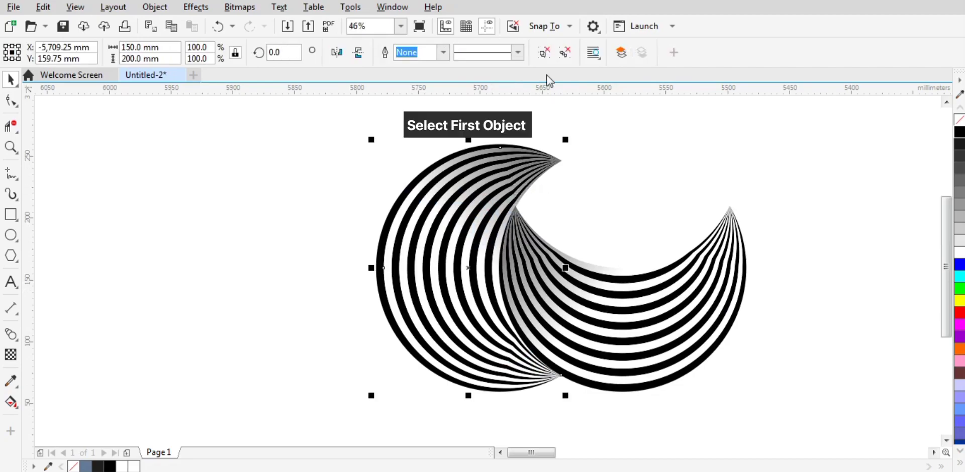
click(441, 53)
click(432, 71)
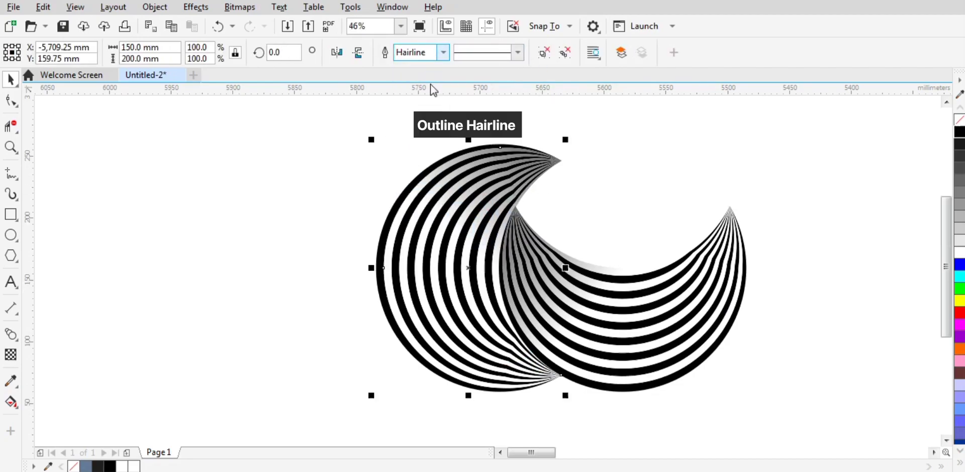
click(343, 153)
Step: Move the rotated crescent by its dark tip and place the tip on the first crescent's outlined inner edge
drag(461, 193, 586, 312)
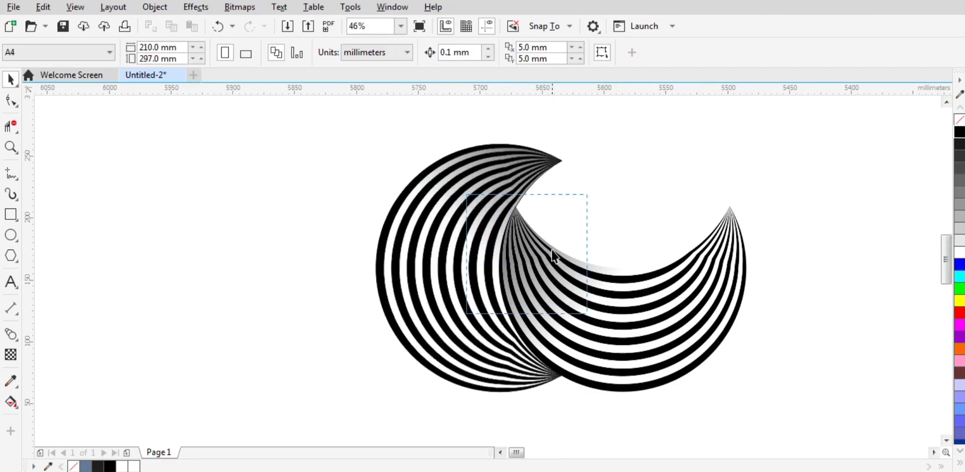
drag(467, 199, 510, 198)
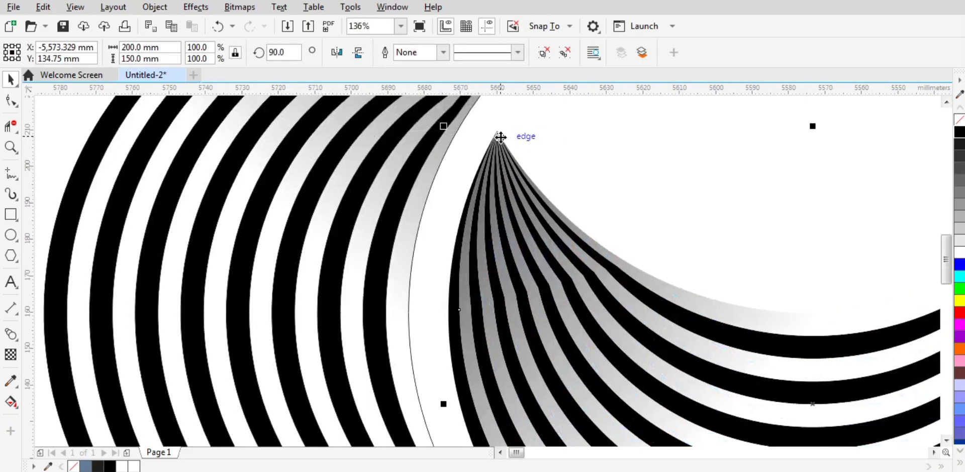
drag(497, 134, 455, 134)
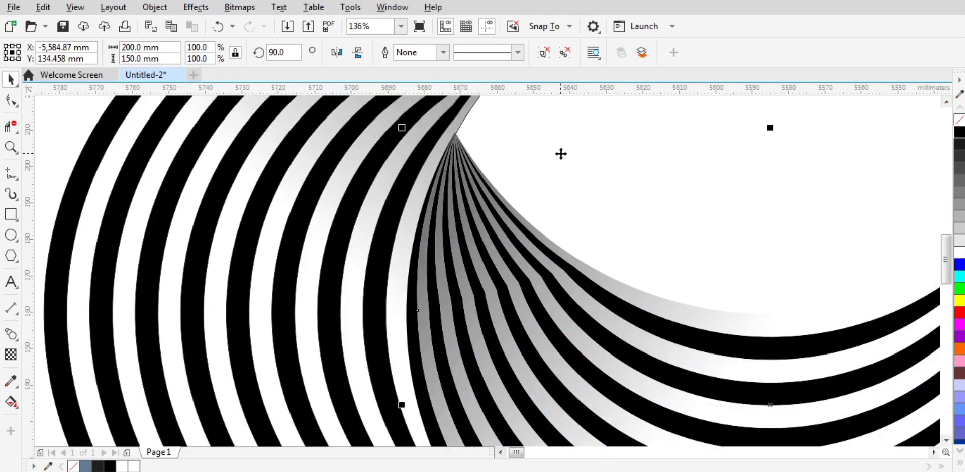
Step: Fine-tune the rotated crescent in 0.1 mm nudges so its tip meets the first crescent's inner outline
key(Right)
key(Right)
key(Right)
key(Right)
key(Right)
key(Right)
key(Right)
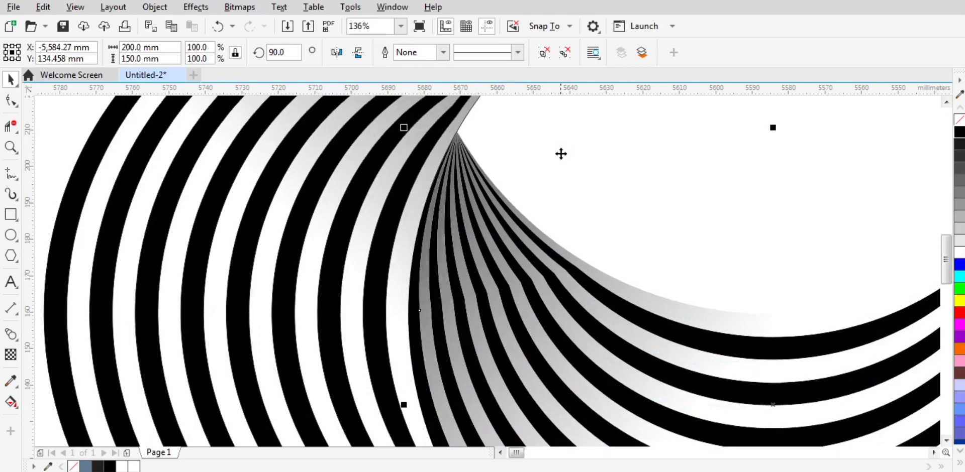
key(Left)
key(Left)
key(Left)
key(Down)
key(Down)
key(Down)
key(Down)
key(Up)
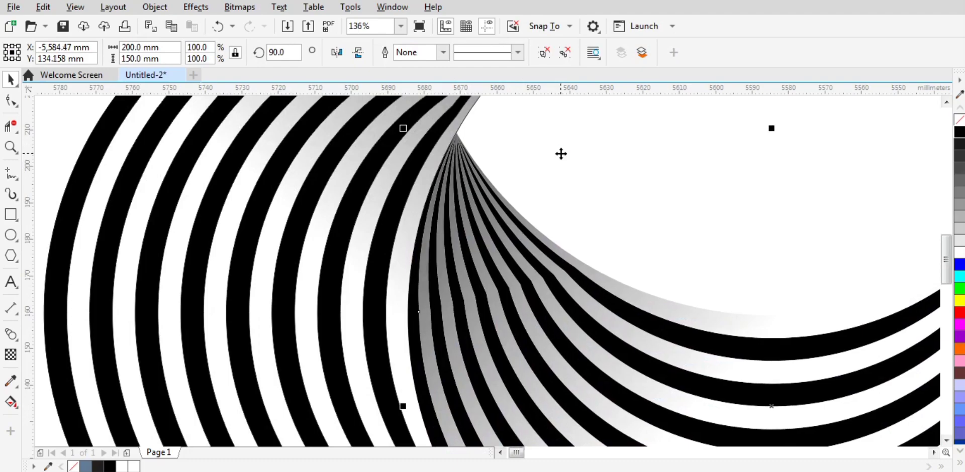
scroll(561, 154, down, 5)
click(592, 182)
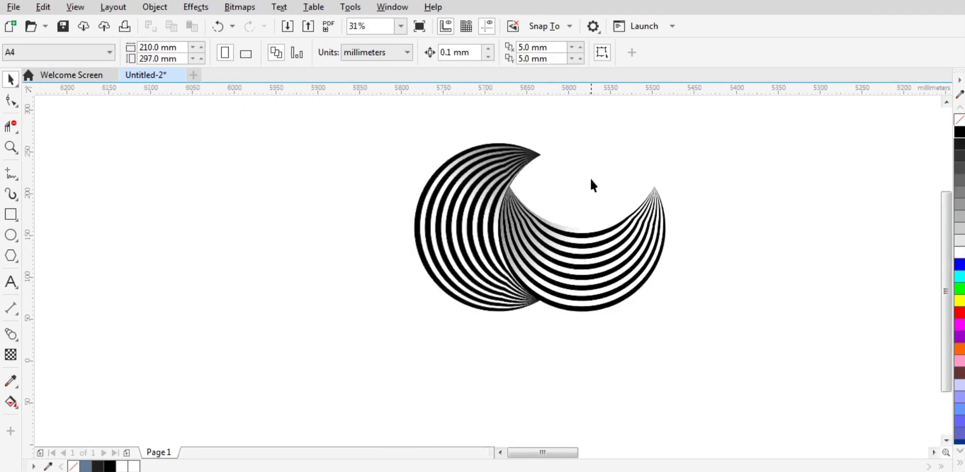
Step: Group the two crescents and set the group's outline to None
drag(370, 131, 752, 355)
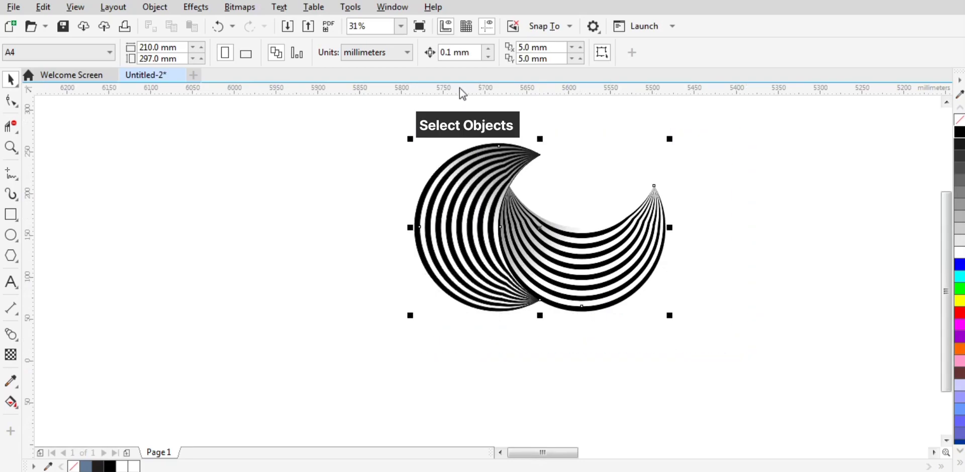
click(722, 53)
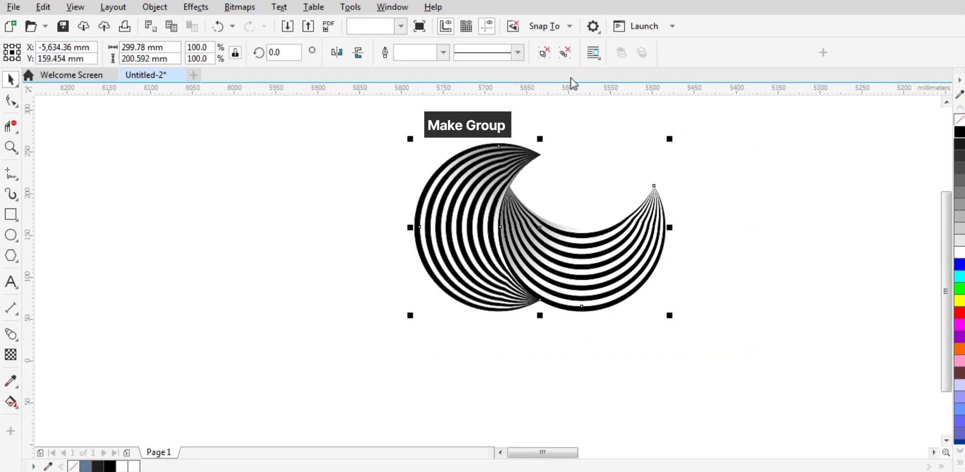
click(444, 54)
click(427, 70)
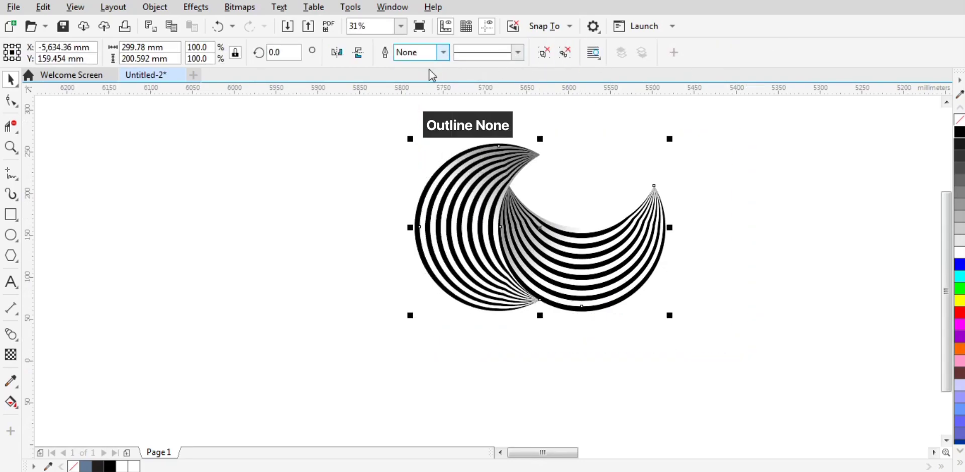
Step: Duplicate the crescent pair, mirror the copy vertically and horizontally, and move it up to form a four-lobed ring
key(KP_Add)
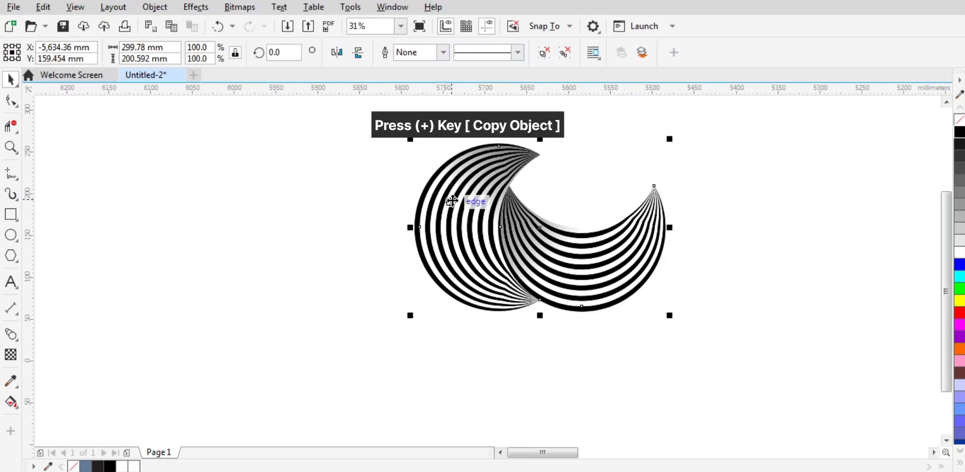
click(358, 53)
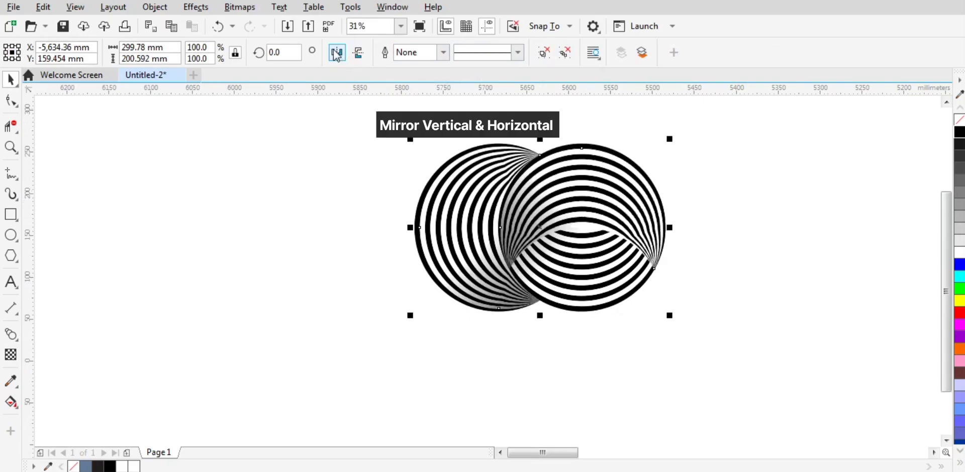
click(336, 52)
drag(638, 282, 637, 204)
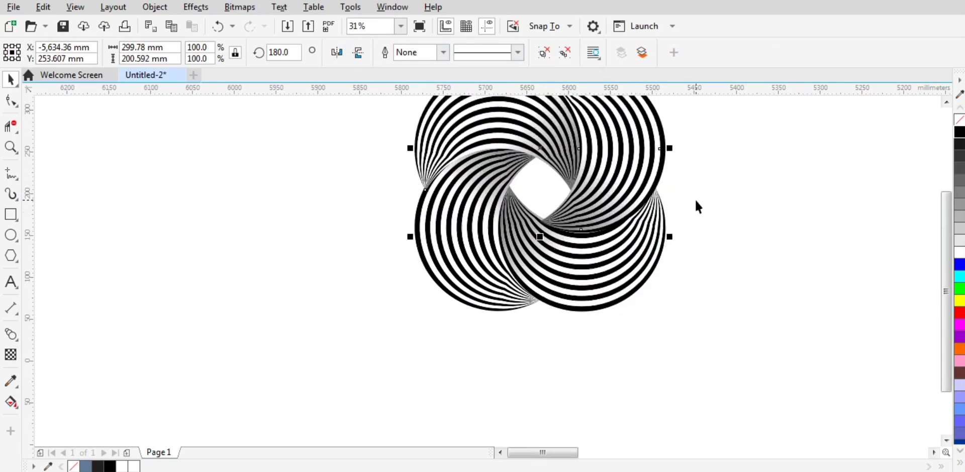
Step: Nudge the mirrored pair vertically until its crescent tips line up with the lower pair around the central opening
key(Up)
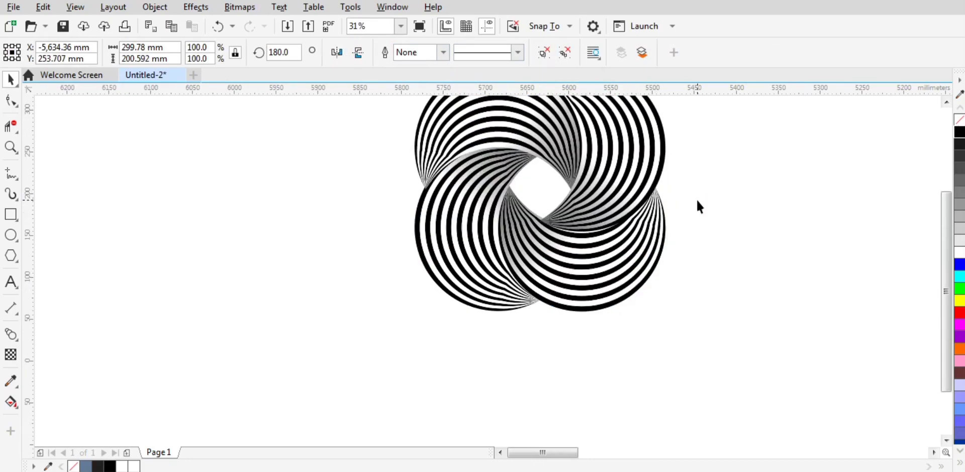
key(Up)
key(Up)
key(Up)
key(Up)
key(Up)
key(Up)
key(Up)
key(Up)
key(Up)
key(Up)
key(Up)
key(Up)
key(Up)
key(Up)
key(Up)
key(Up)
key(Up)
key(Up)
key(Up)
key(Up)
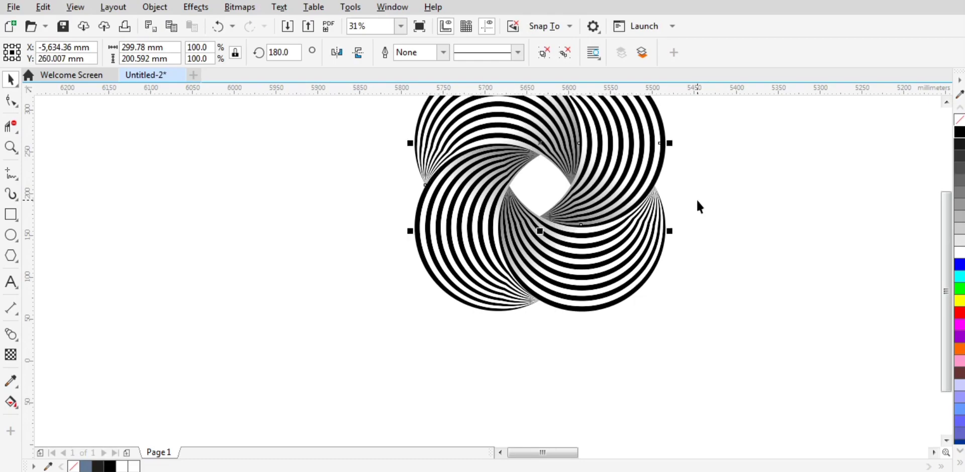
key(Up)
key(Up)
key(Up)
key(Up)
key(Up)
key(Up)
key(Up)
key(Up)
key(Up)
key(Up)
key(Up)
key(Up)
key(Up)
key(Up)
key(Up)
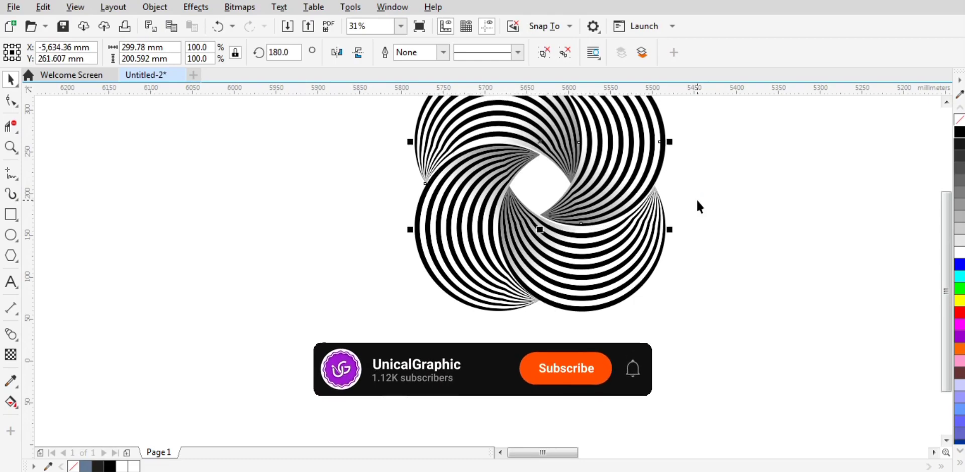
key(Down)
key(Down)
key(Down)
key(Down)
key(Down)
key(Down)
key(Down)
key(Down)
key(Down)
key(Down)
key(Down)
key(Down)
key(Down)
key(Down)
key(Down)
key(Down)
key(Down)
key(Down)
key(Down)
key(Down)
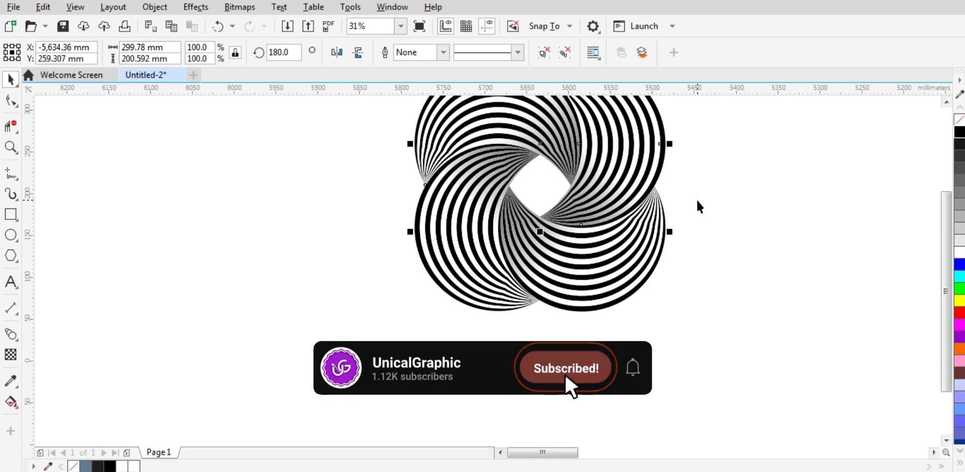
scroll(697, 206, up, 1)
click(730, 208)
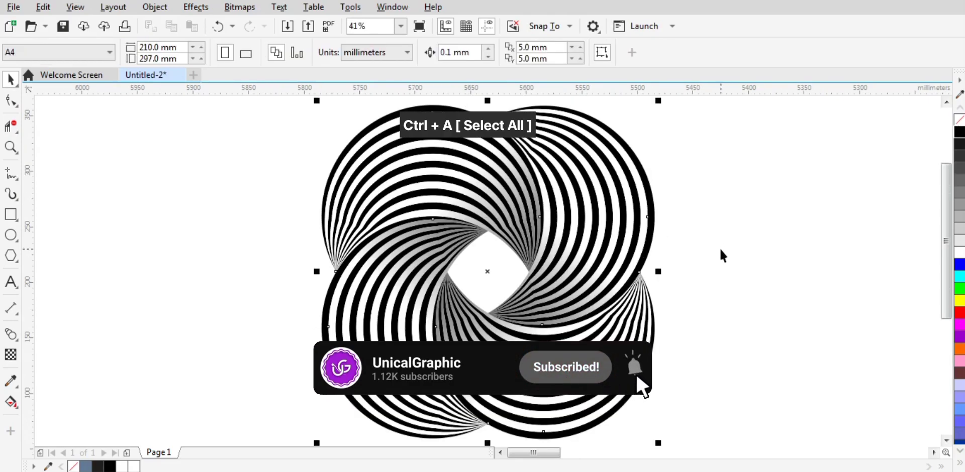
Step: Group all the crescents into one object and rotate the group 45°
key(ctrl+a)
key(ctrl+g)
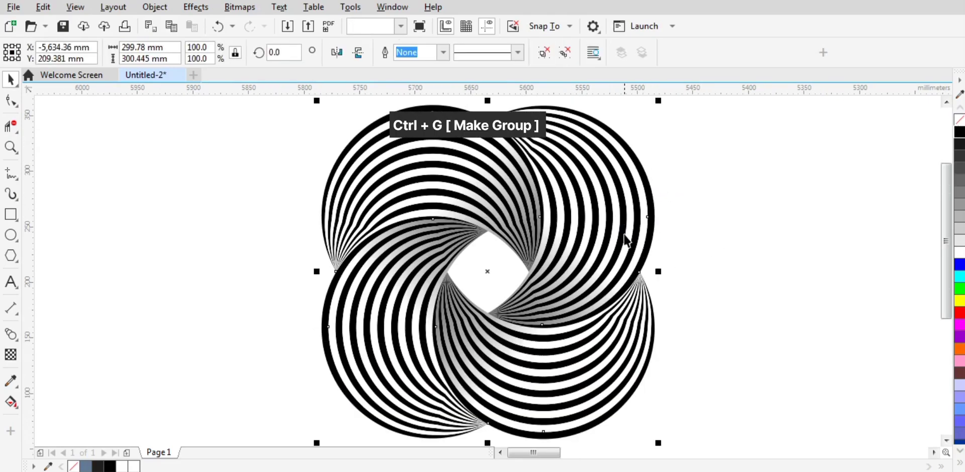
scroll(623, 243, down, 2)
click(558, 335)
drag(488, 340, 572, 371)
click(692, 251)
Step: Draw a circle about 171 mm in diameter in the empty space beside the striped design
click(11, 148)
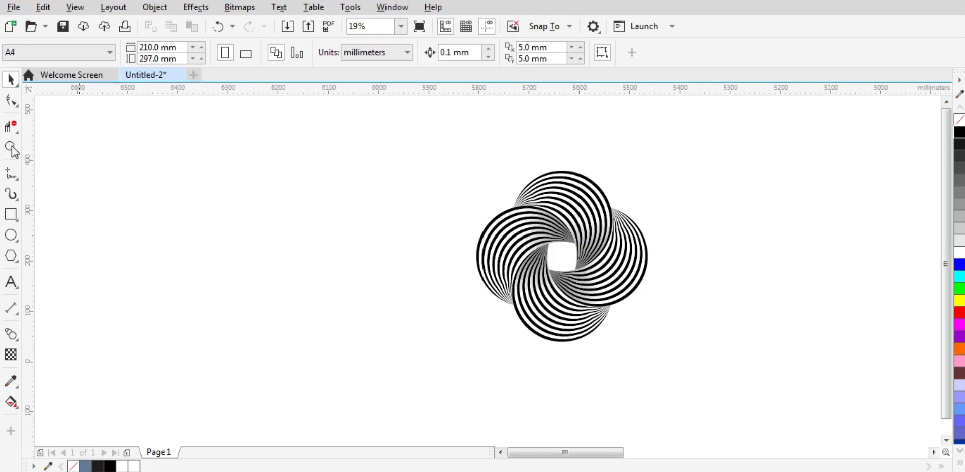
drag(725, 368, 725, 374)
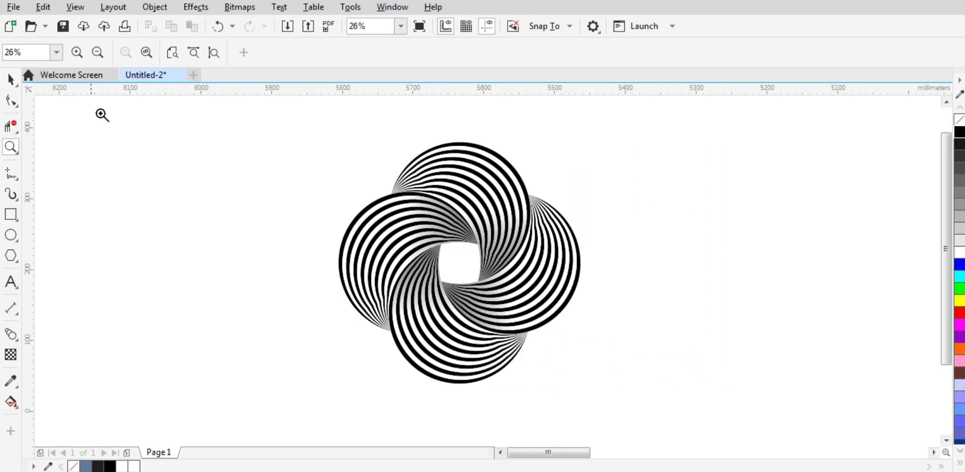
click(11, 80)
click(10, 235)
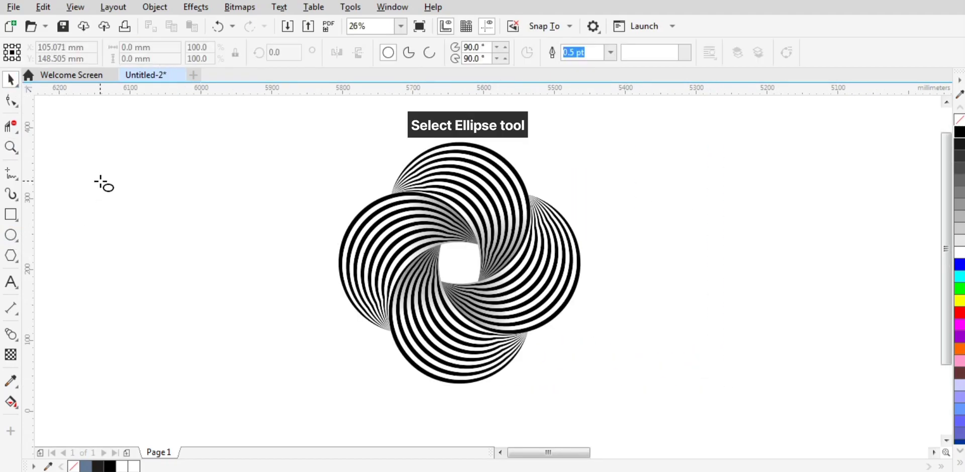
drag(98, 178, 221, 303)
Step: Fill the circle with an elliptical fountain fill centred on it, reaching its edge, and reversed to run from black to white
click(10, 402)
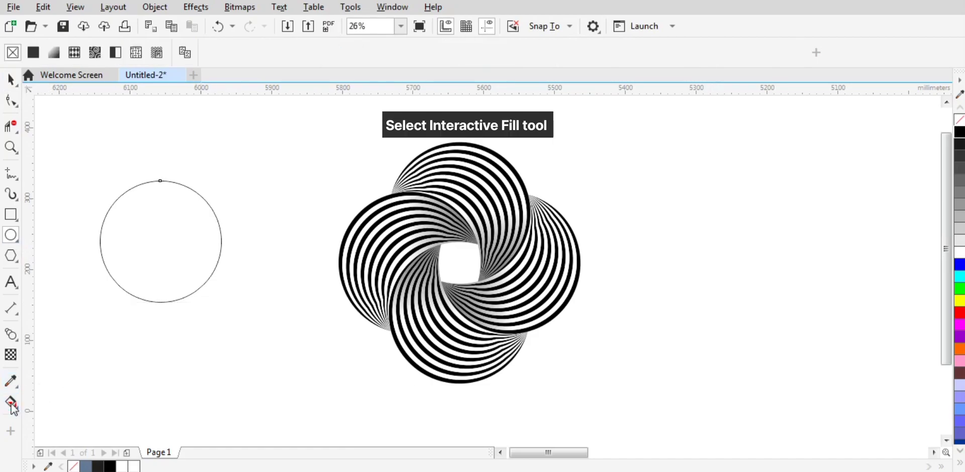
drag(166, 231, 216, 316)
click(254, 58)
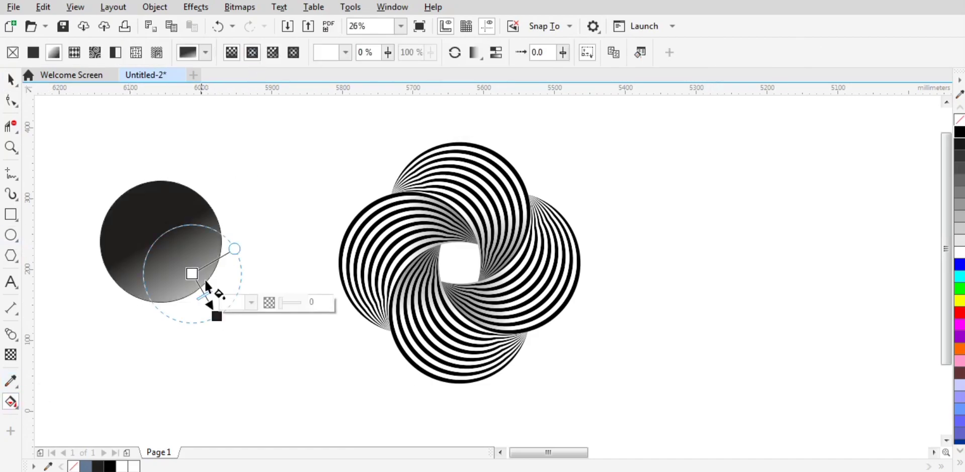
drag(191, 274, 160, 241)
drag(217, 316, 203, 284)
click(454, 52)
Step: Set the gradient's outer white node to 100% transparency and remove the circle's outline
click(203, 283)
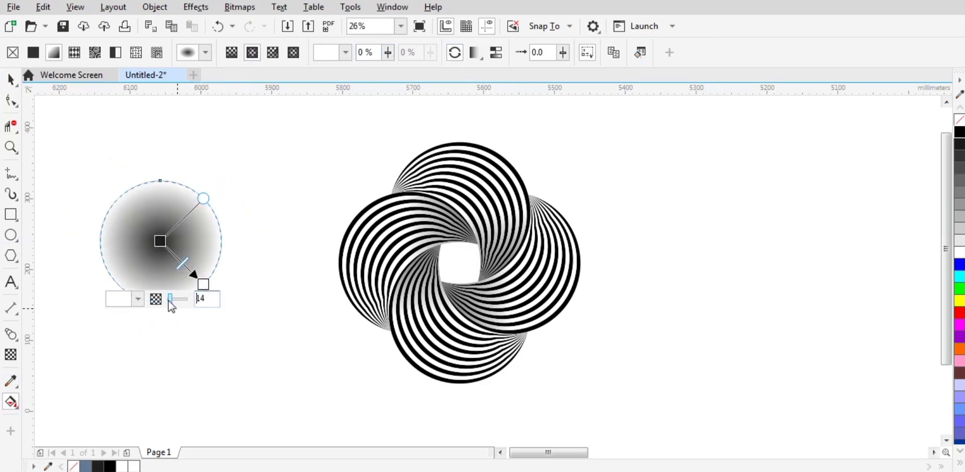
click(8, 79)
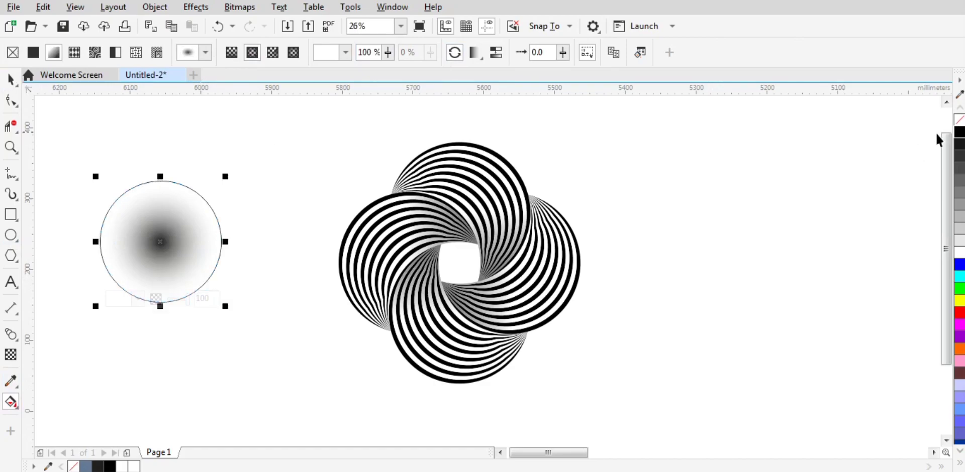
right_click(959, 119)
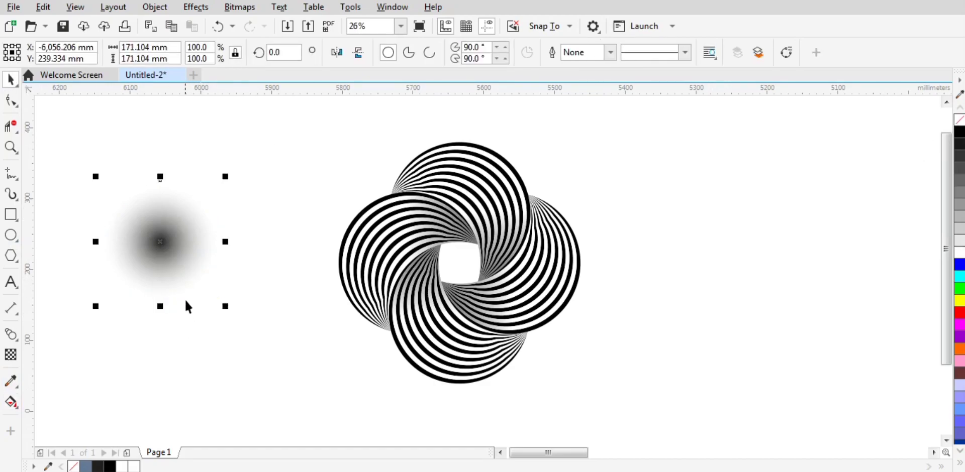
Step: Flatten the gradient circle into a shadow about 258 mm wide and 36 mm high, centred just below the striped design
drag(161, 307, 456, 406)
drag(523, 405, 556, 403)
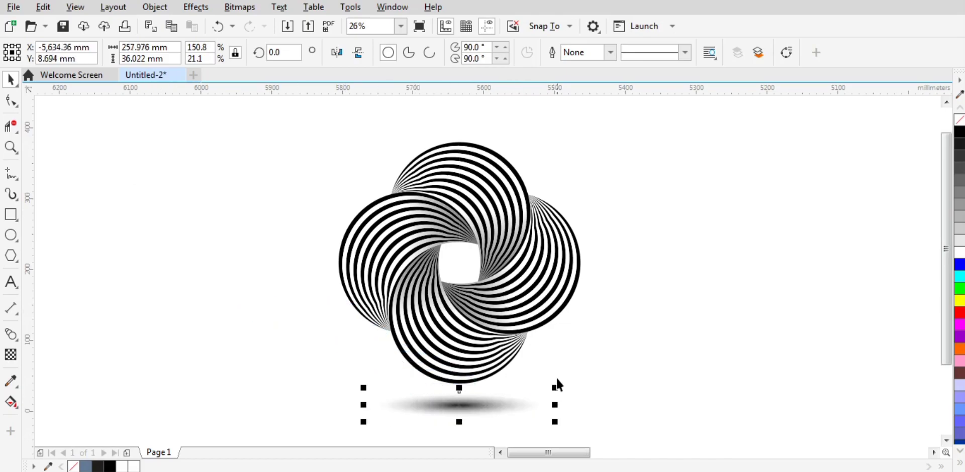
shift+click(559, 304)
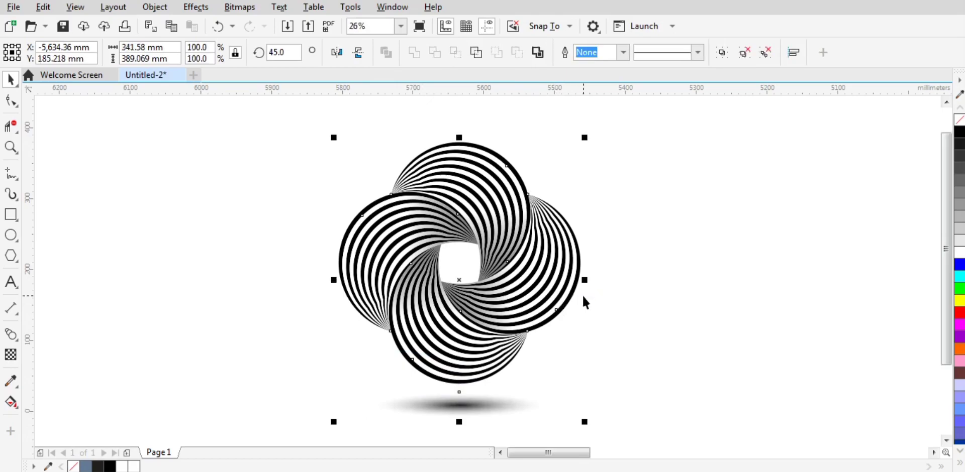
click(616, 334)
key(F4)
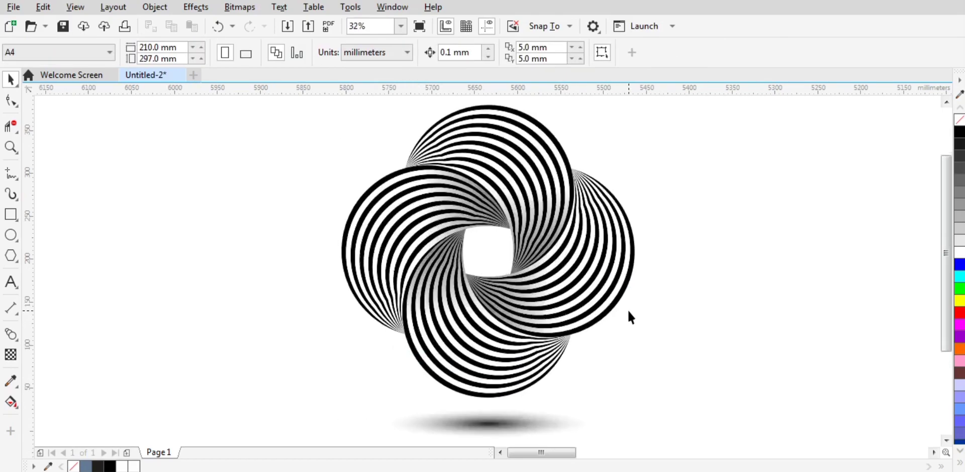